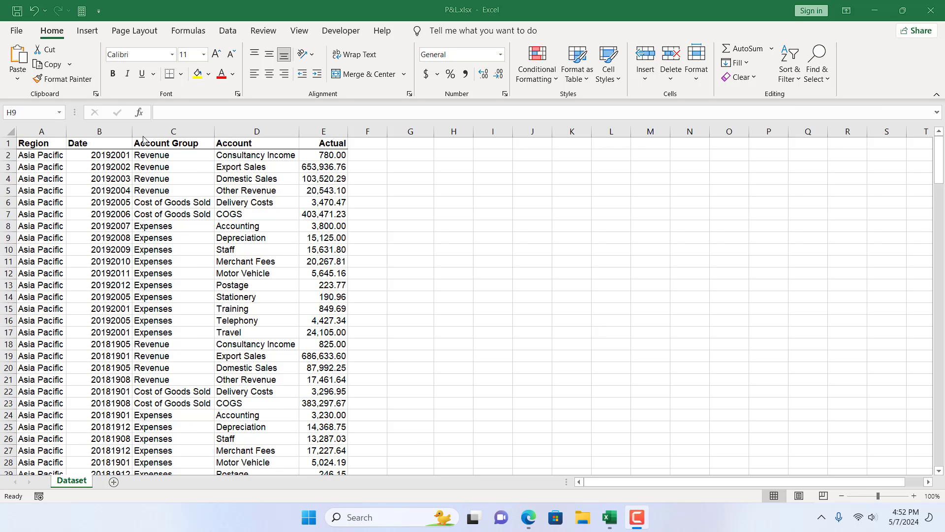
Inspect the Date column's 8-digit values, starting with the first one in B2.
click(107, 132)
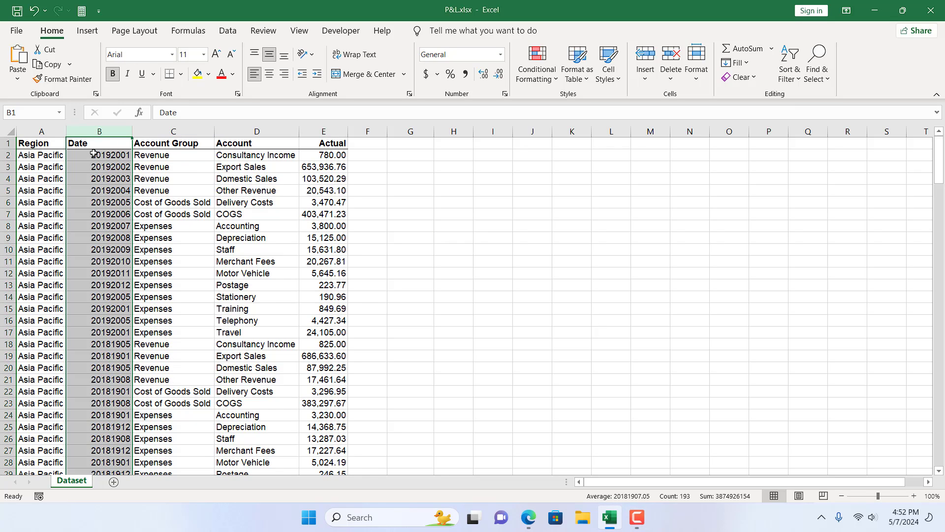
click(94, 153)
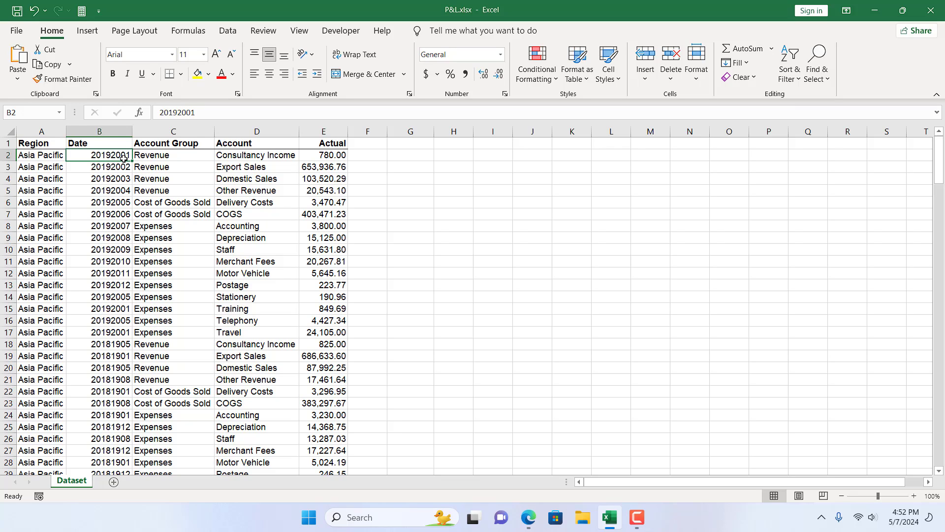
click(111, 131)
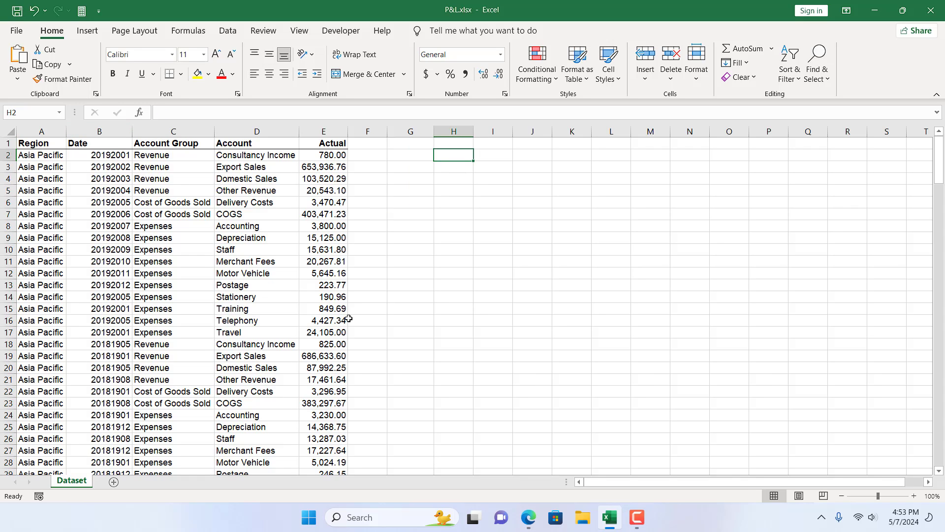
Enter =LEFT(B2,4) in H2 to extract the year 2019.
text(=)
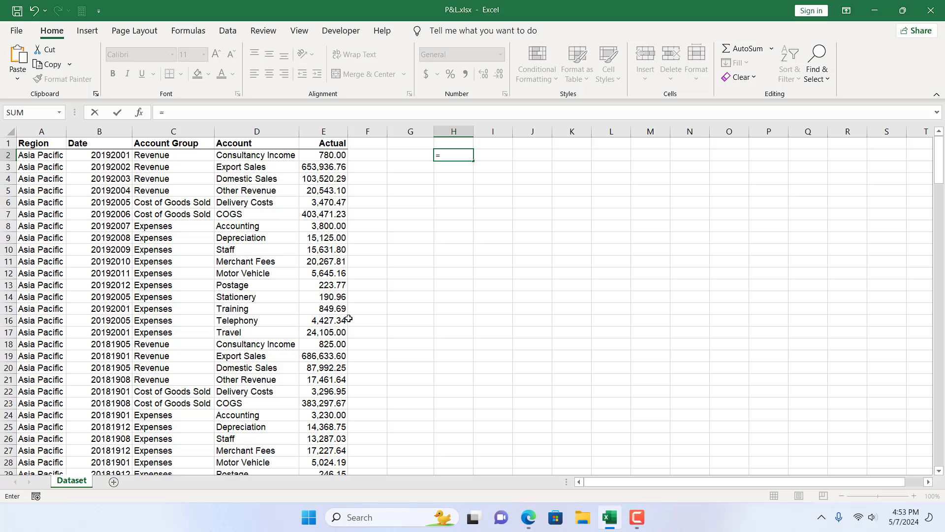
text(left)
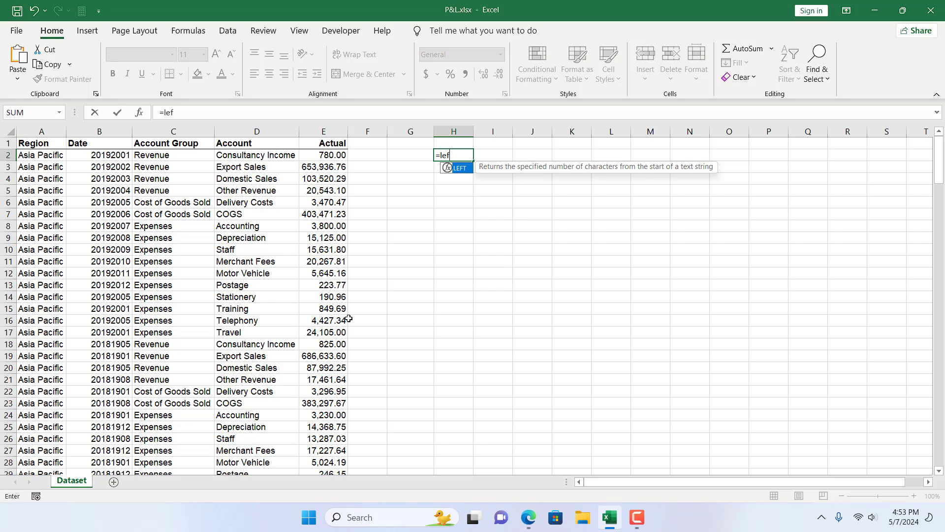
double_click(463, 170)
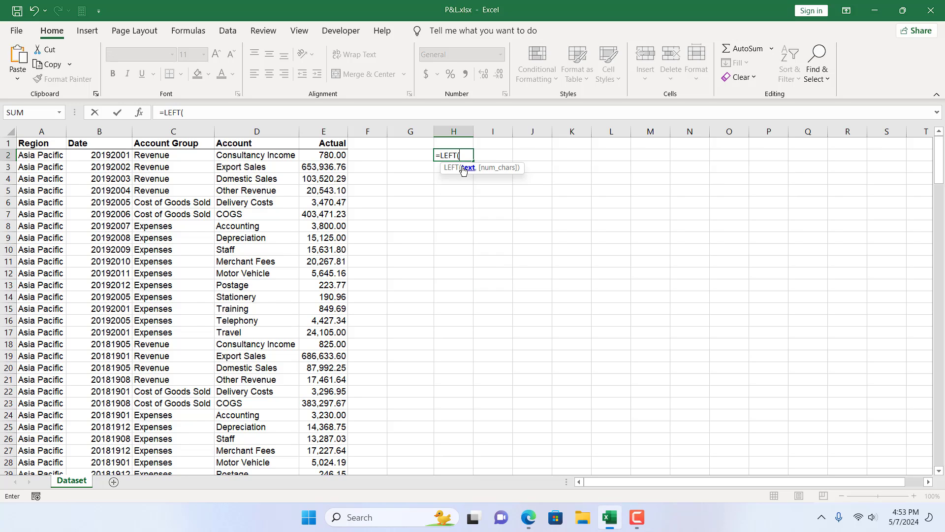
click(120, 157)
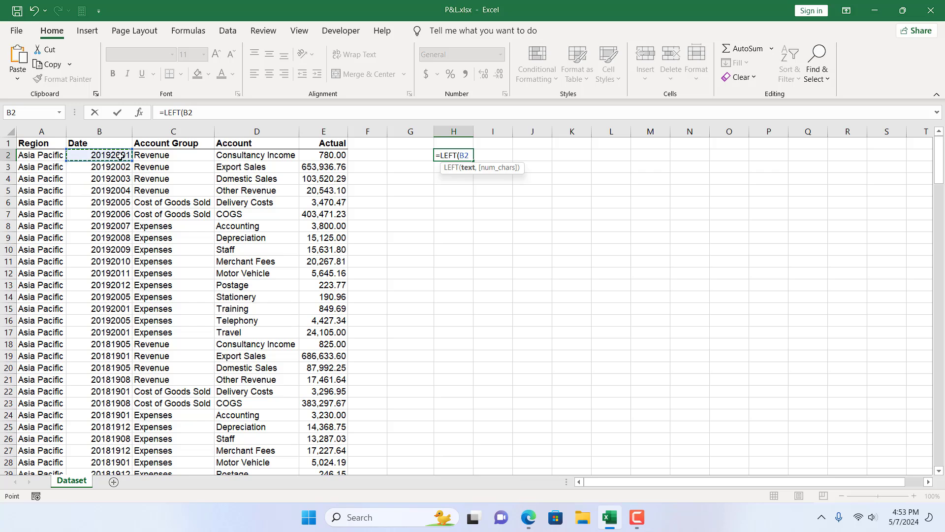
text(,)
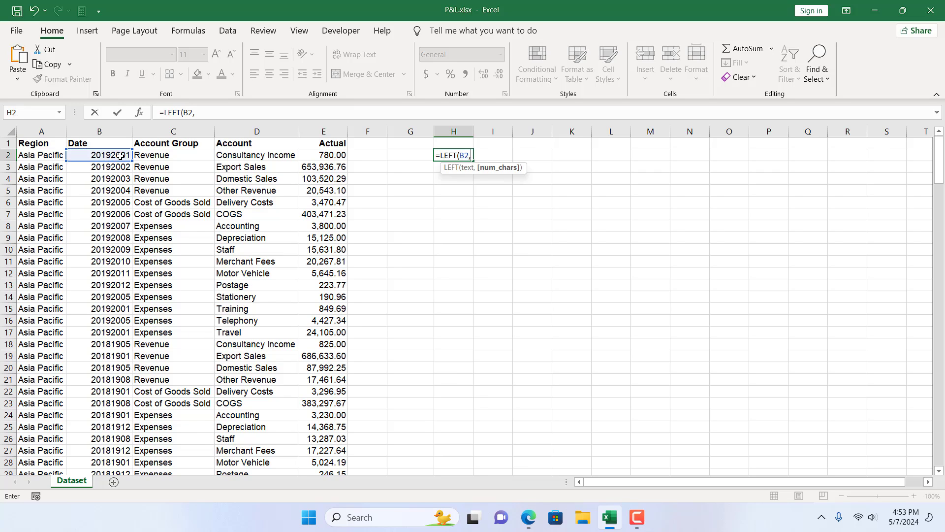
text(4))
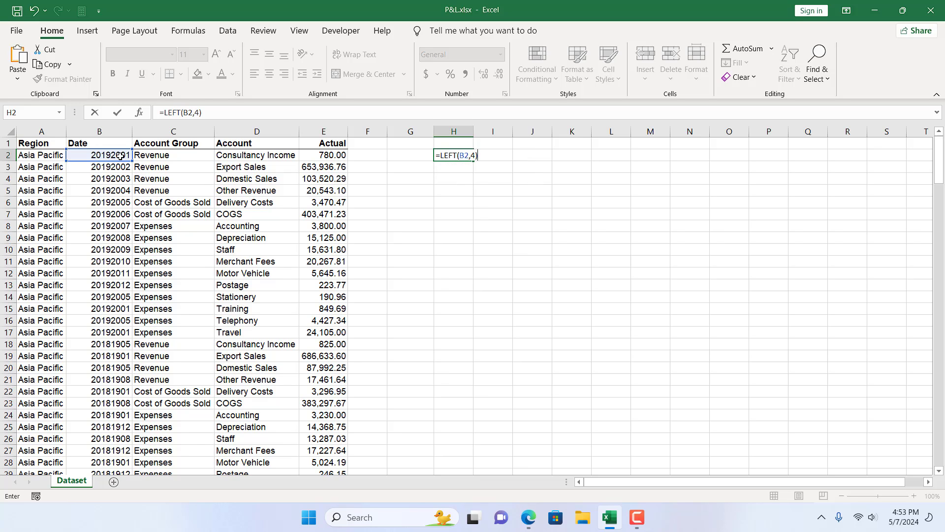
key(Return)
click(500, 155)
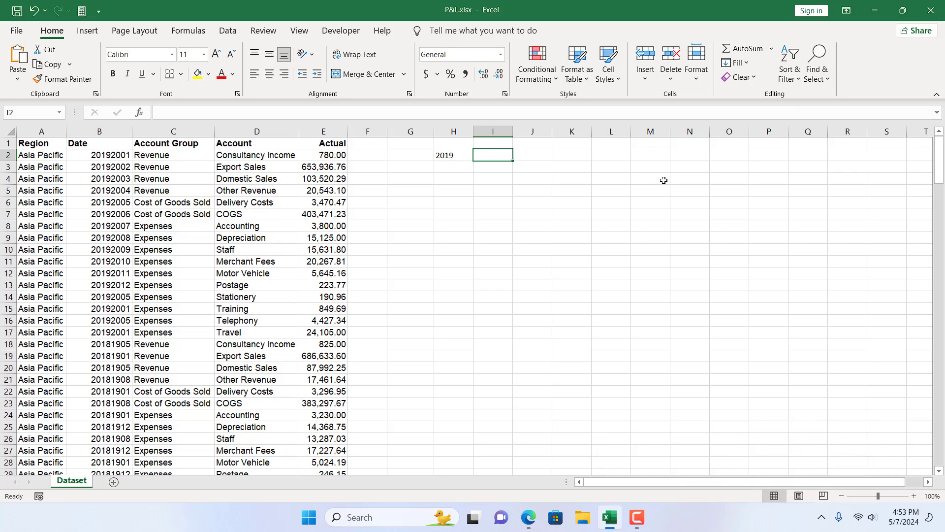
Enter =RIGHT(B2,2) in I2, returning the last two digits 01.
text(=)
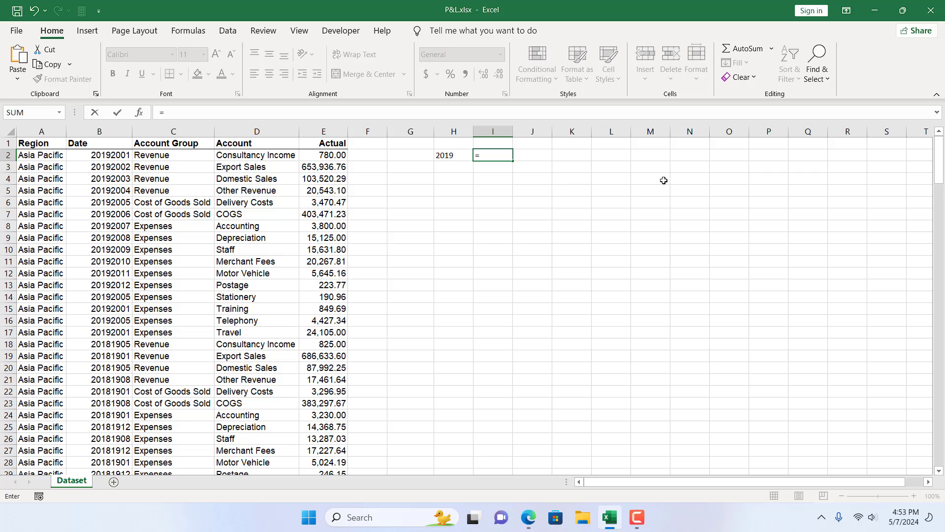
text(righ)
key(Tab)
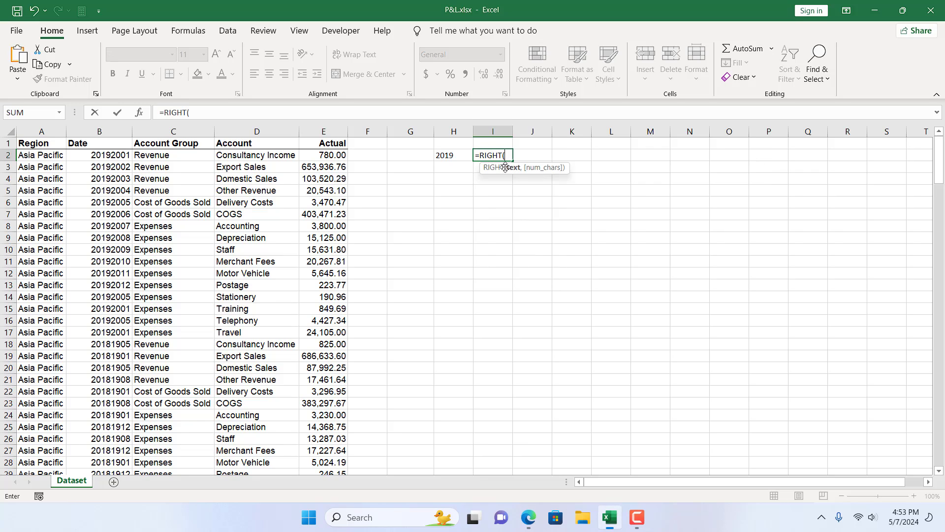
click(113, 155)
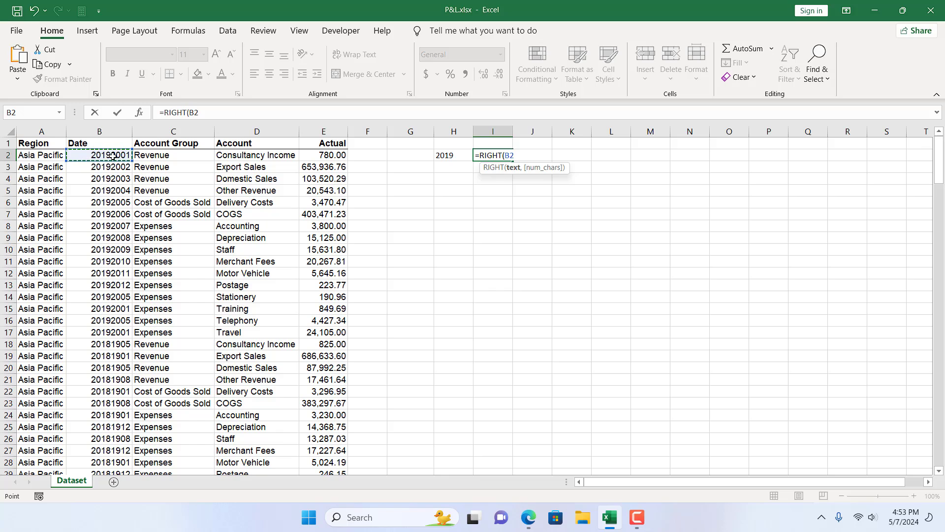
text(,2)
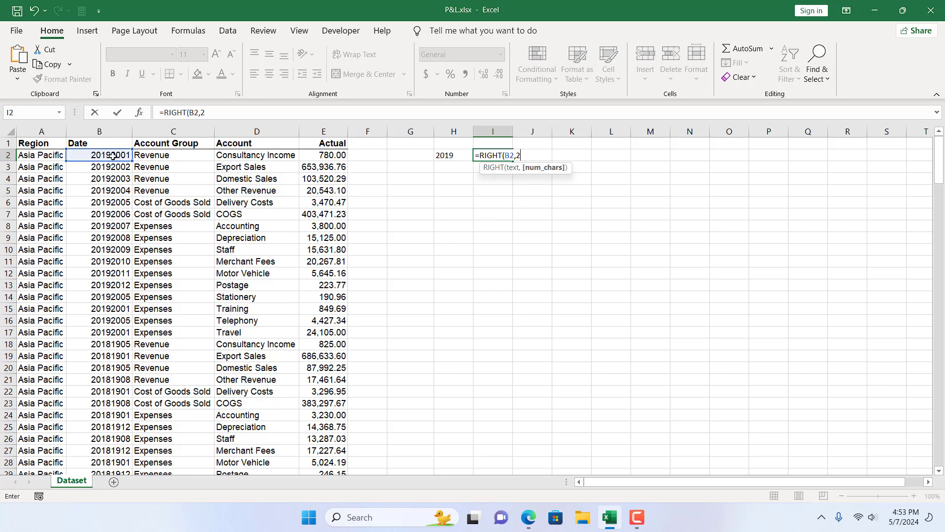
text())
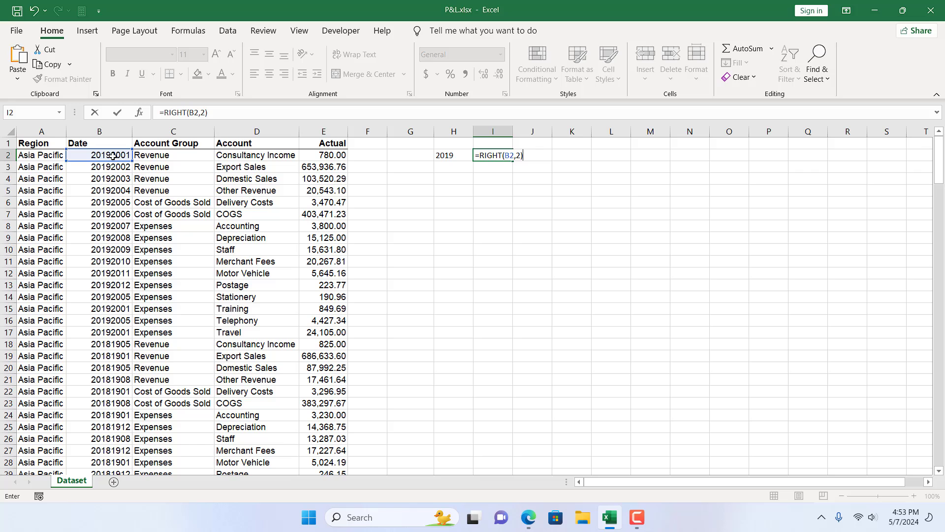
key(Return)
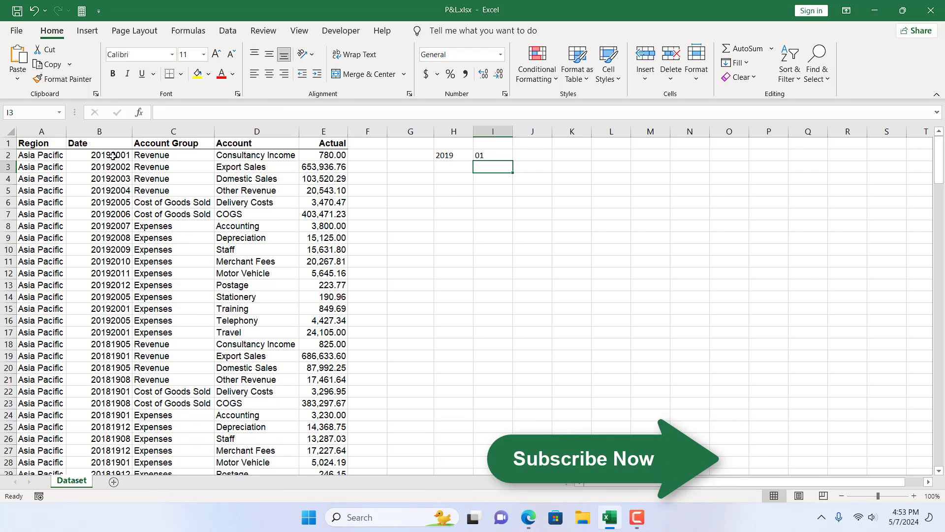
click(500, 156)
Enter =MID(B2,5,2) in J2 to get 20, then select the H2:J2 parts.
click(540, 156)
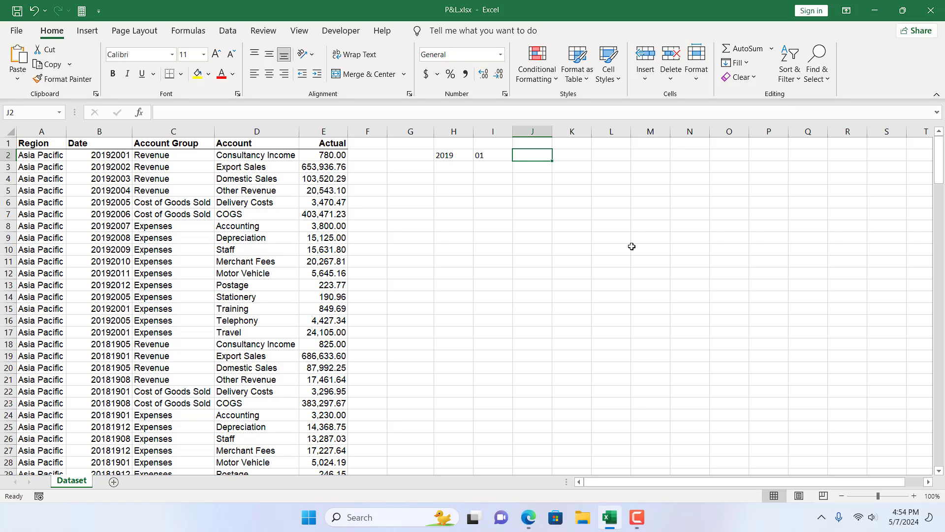
text(=mi)
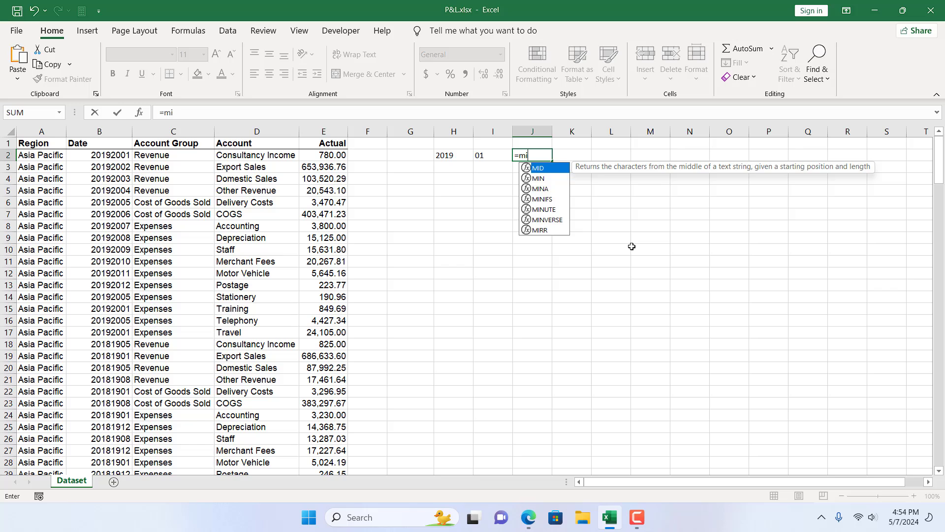
key(Tab)
click(106, 156)
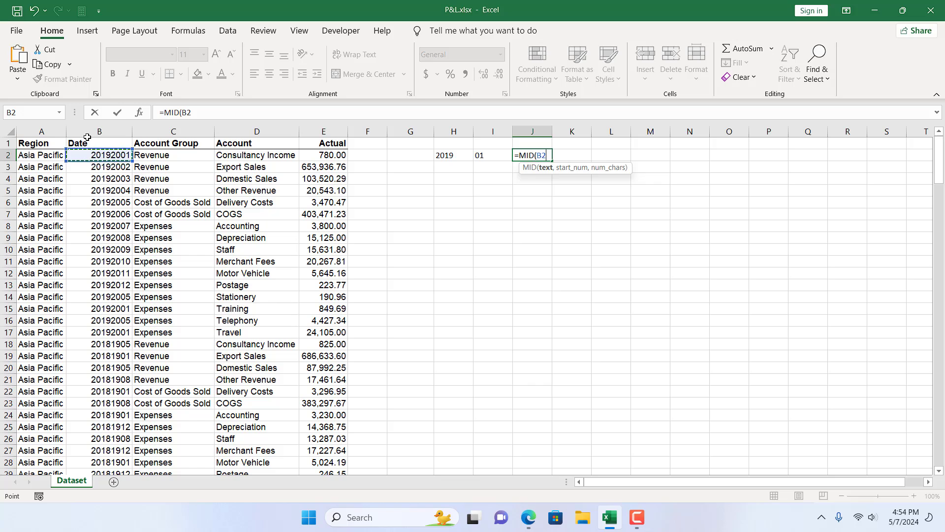
text(,5)
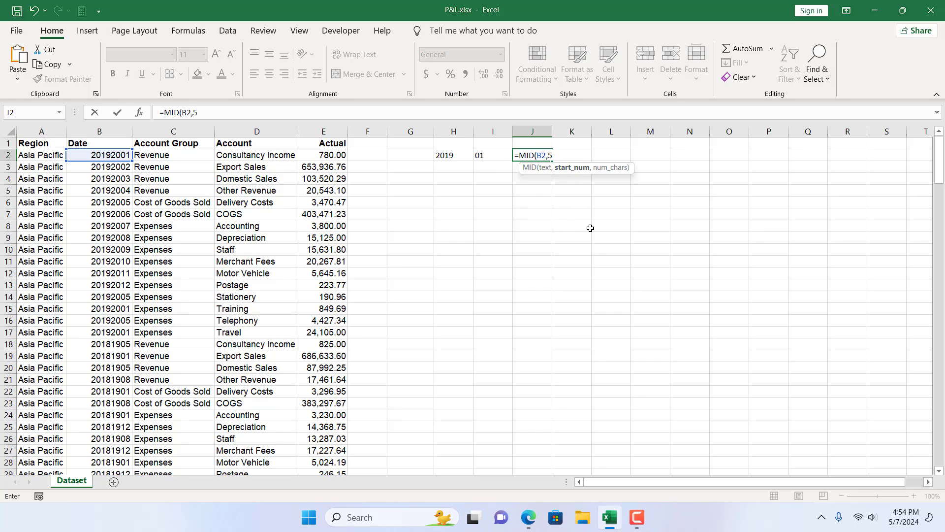
text(,2))
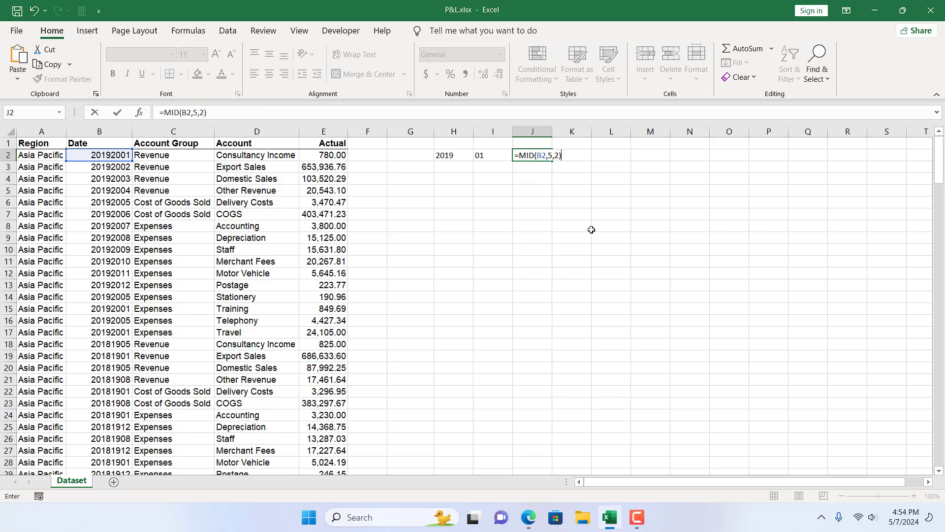
key(Return)
drag(456, 154, 532, 155)
click(403, 156)
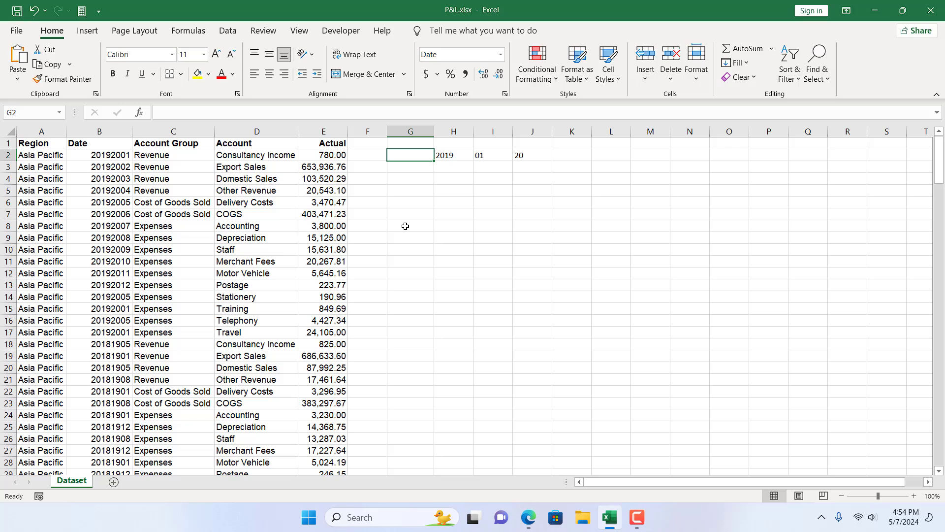
Enter =DATE(H2,I2,J2) in G2 to build the date 1/20/2019.
text(=Date)
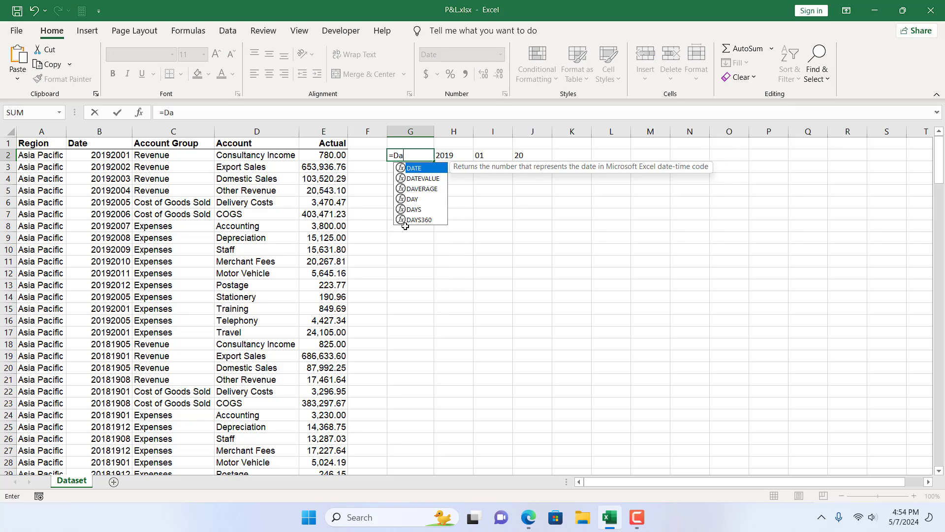
double_click(415, 169)
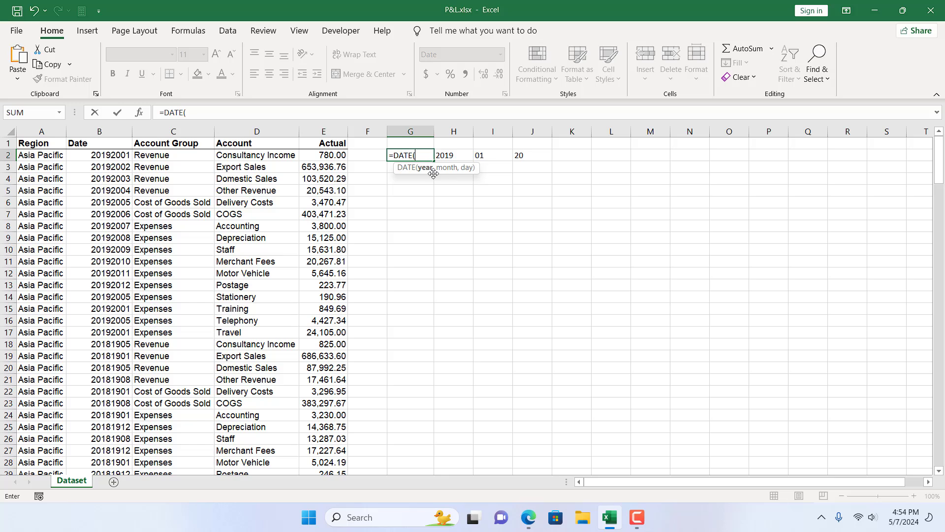
click(451, 154)
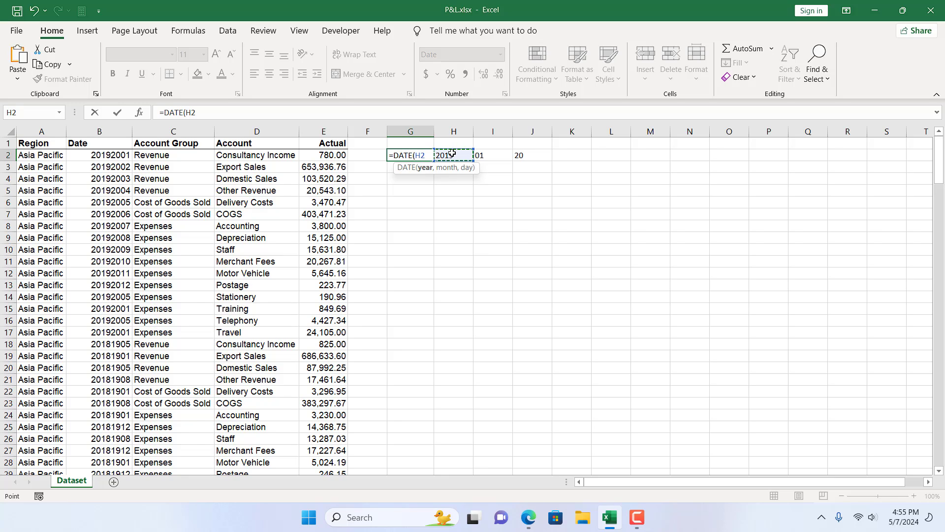
text(,)
click(489, 154)
text(,)
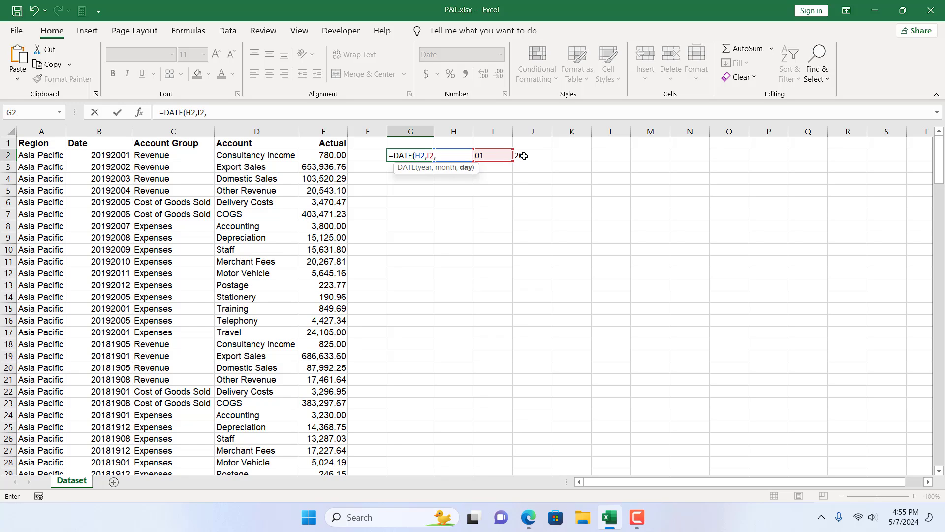
click(523, 156)
text())
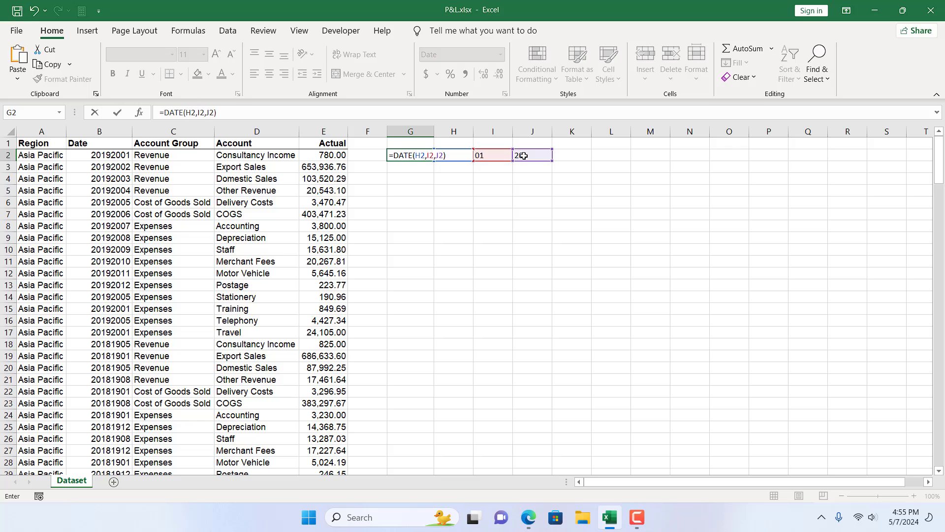
key(Return)
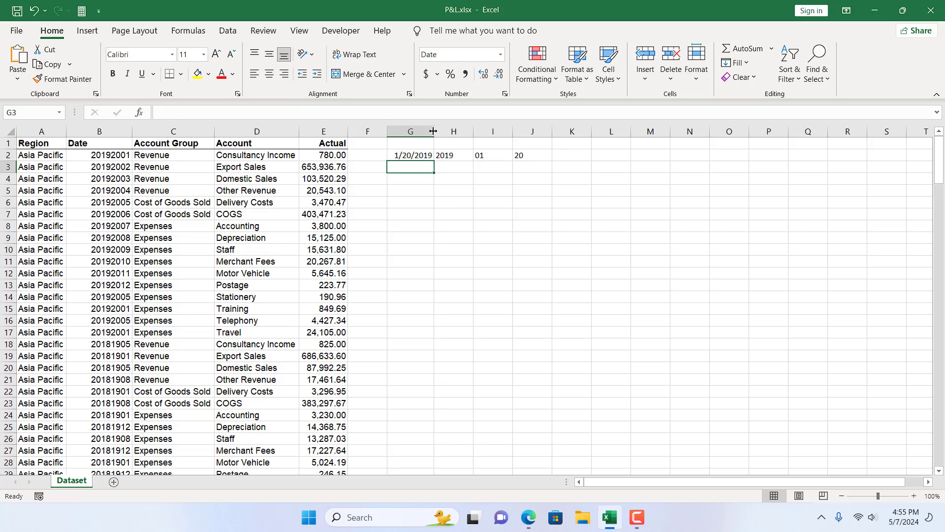
Widen column G and replace the H2 reference in G2's DATE formula with LEFT(B2,4).
drag(433, 131, 465, 131)
click(435, 154)
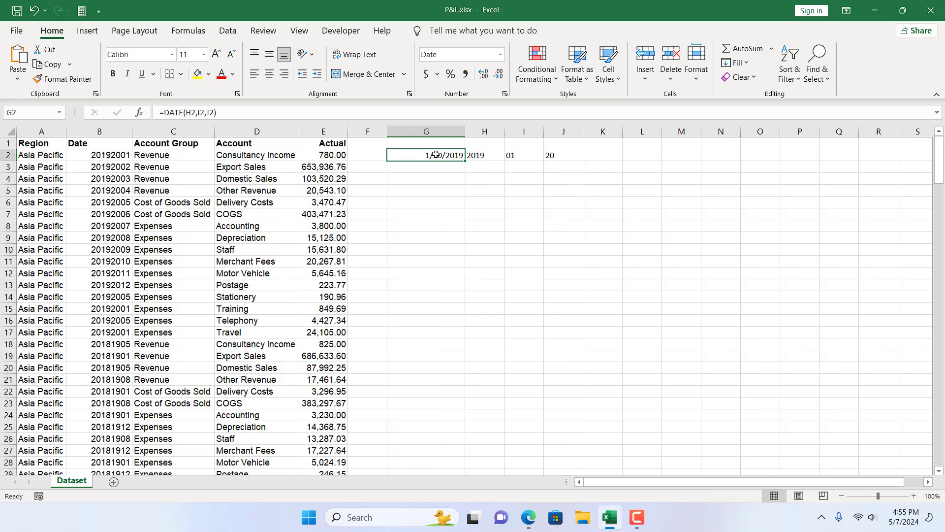
click(488, 154)
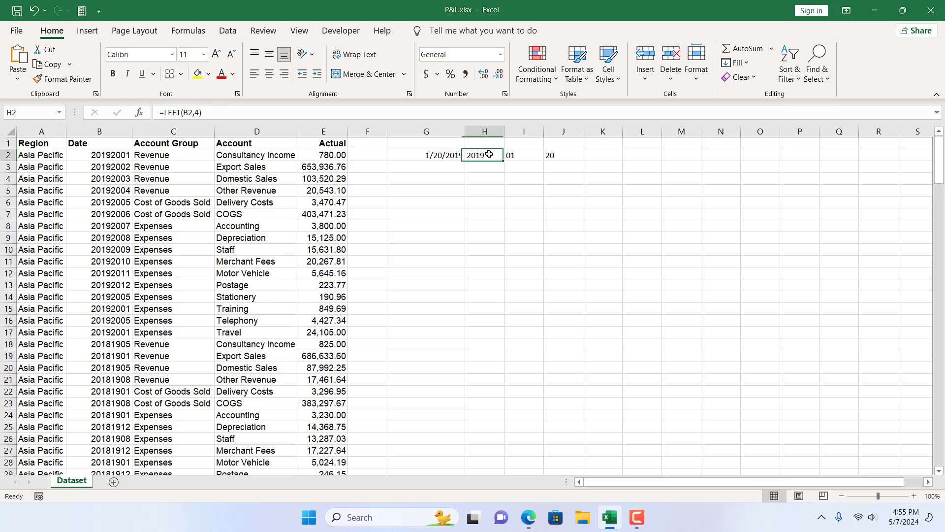
drag(202, 113, 164, 112)
key(ctrl+c)
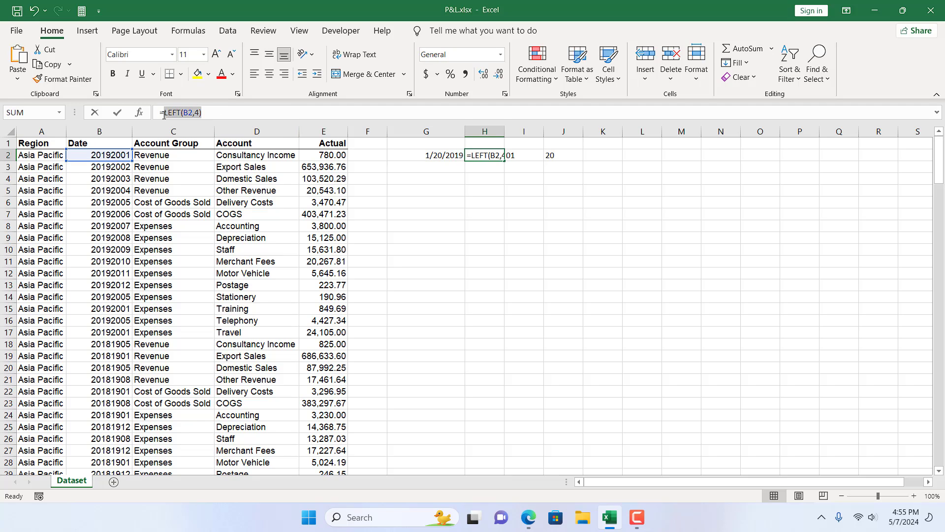
key(Escape)
key(Left)
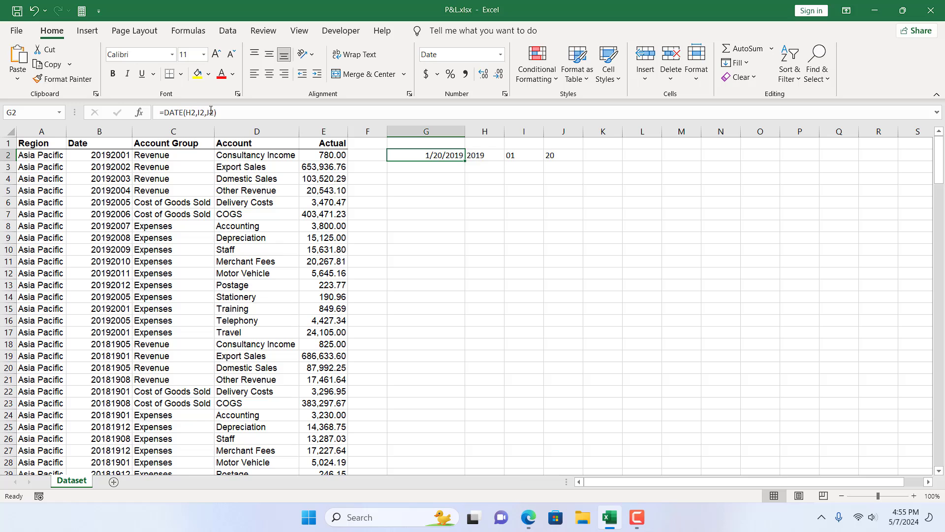
double_click(185, 112)
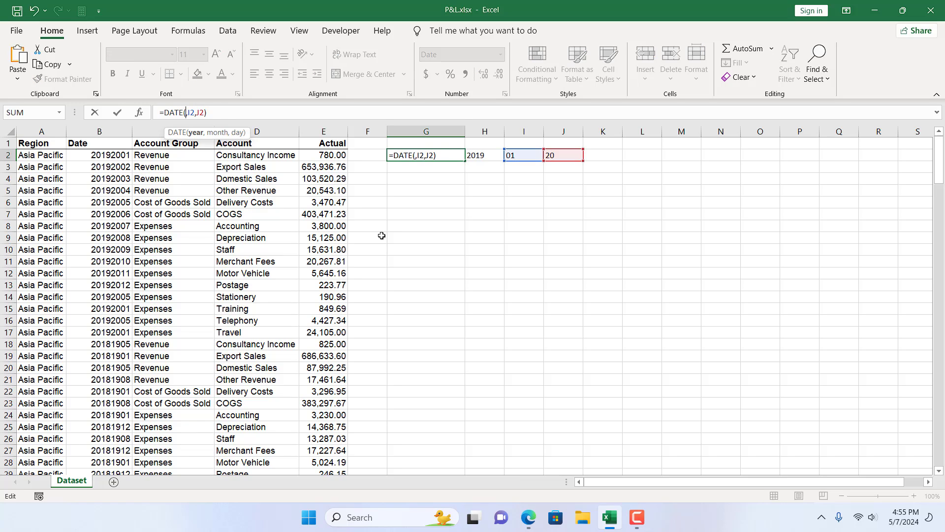
key(ctrl+v)
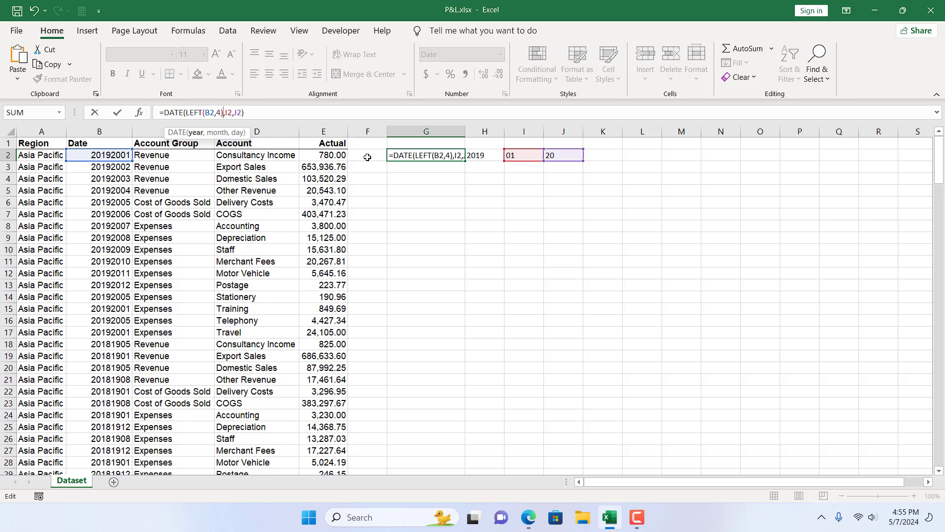
key(Return)
Replace the I2 reference in G2's DATE formula with RIGHT(B2,2).
click(570, 157)
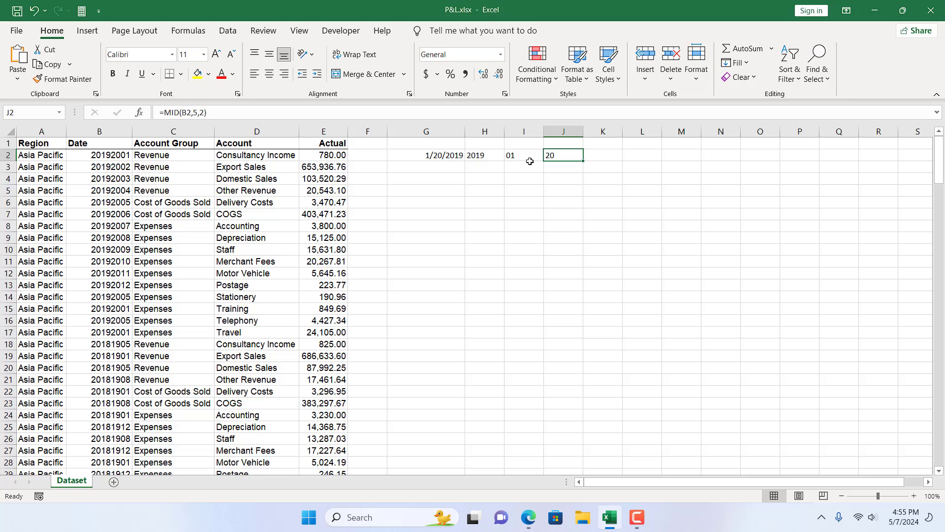
click(530, 161)
double_click(530, 162)
key(Return)
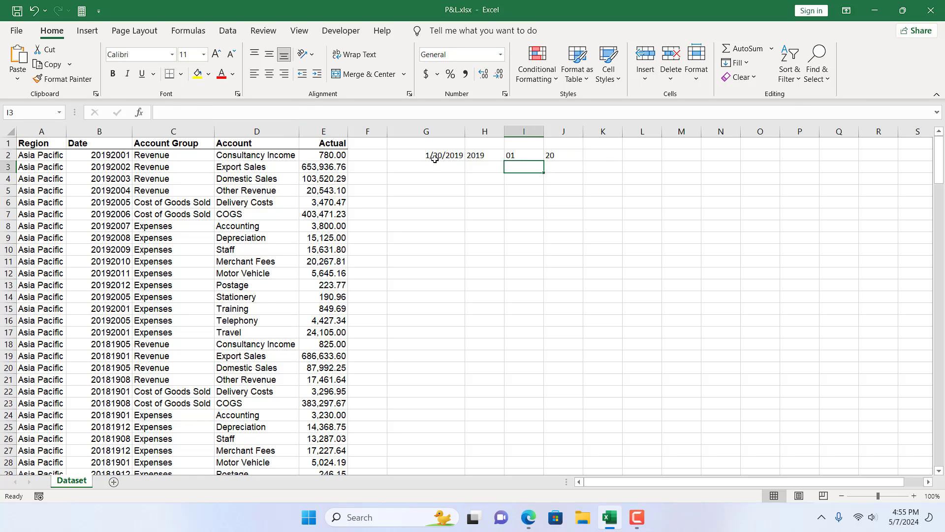
click(434, 157)
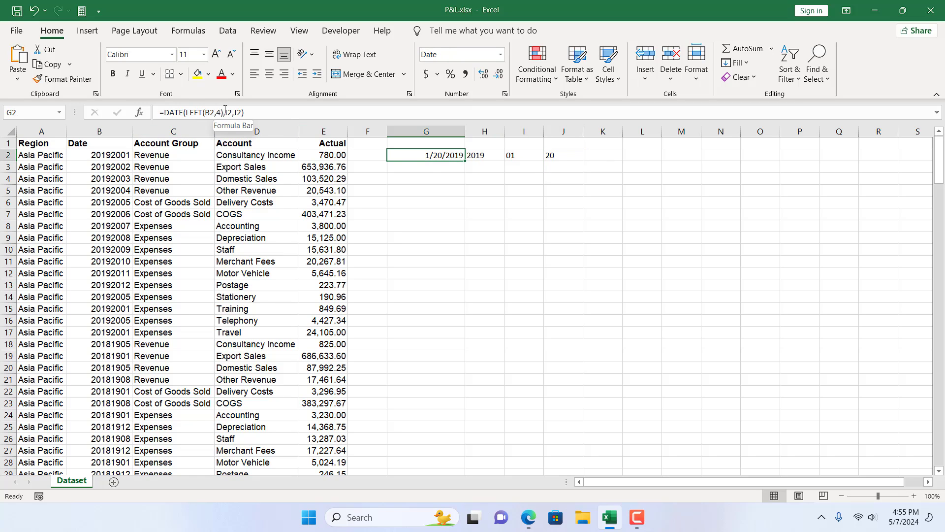
click(225, 110)
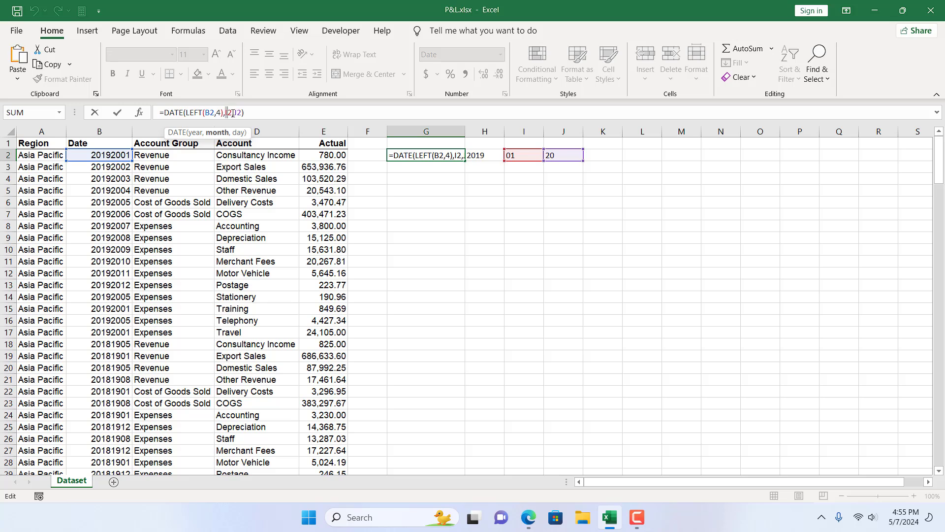
key(Delete)
key(Delete)
text(RIGHT(B2,2))
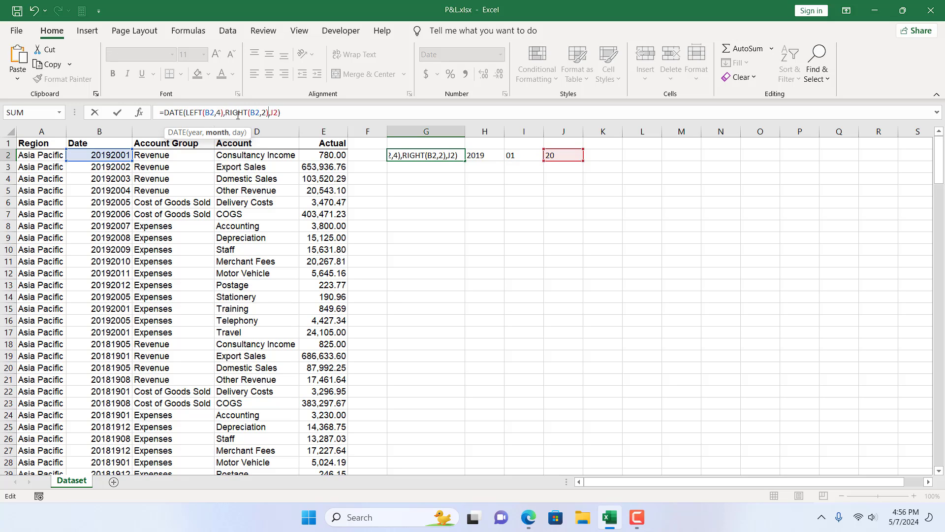
key(Return)
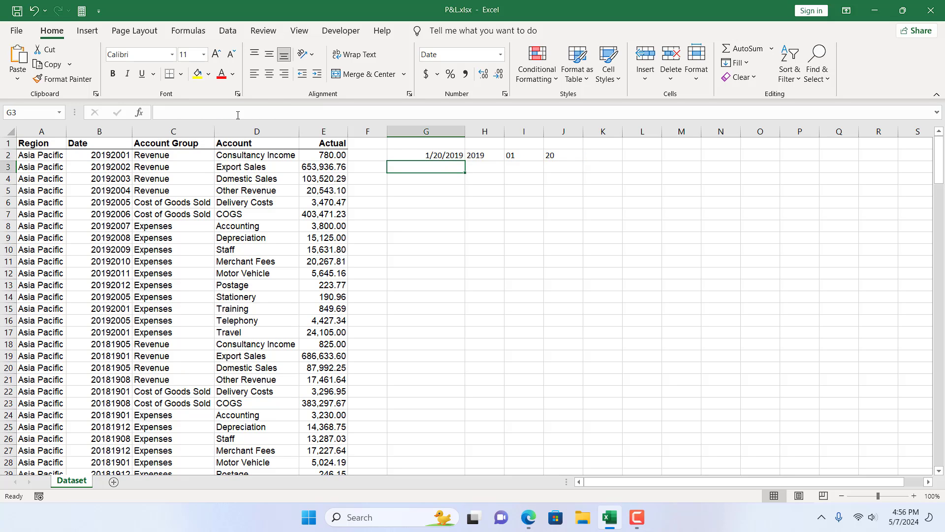
Replace the J2 reference with MID(B2,5,2), completing =DATE(LEFT(B2,4),RIGHT(B2,2),MID(B2,5,2)).
click(545, 157)
click(207, 113)
drag(207, 112, 166, 113)
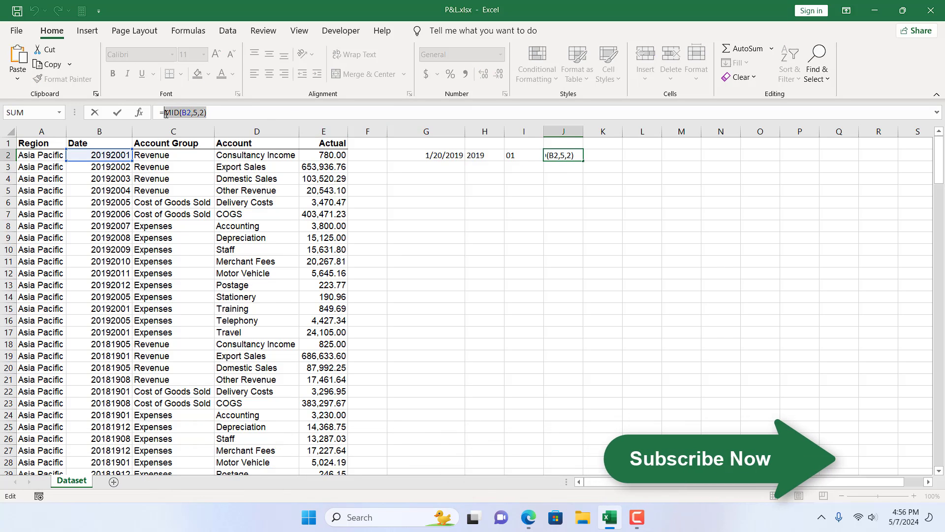
key(Return)
click(427, 156)
click(271, 112)
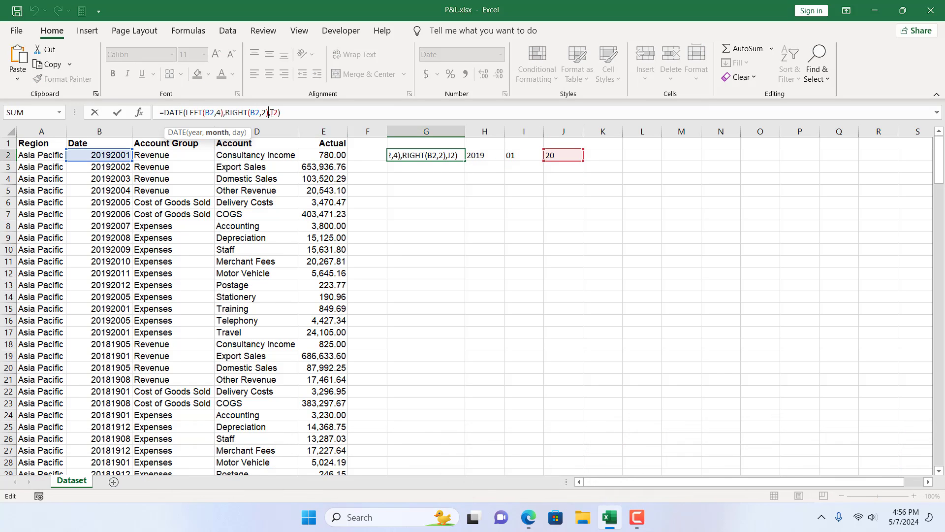
key(Right)
key(Delete)
key(Delete)
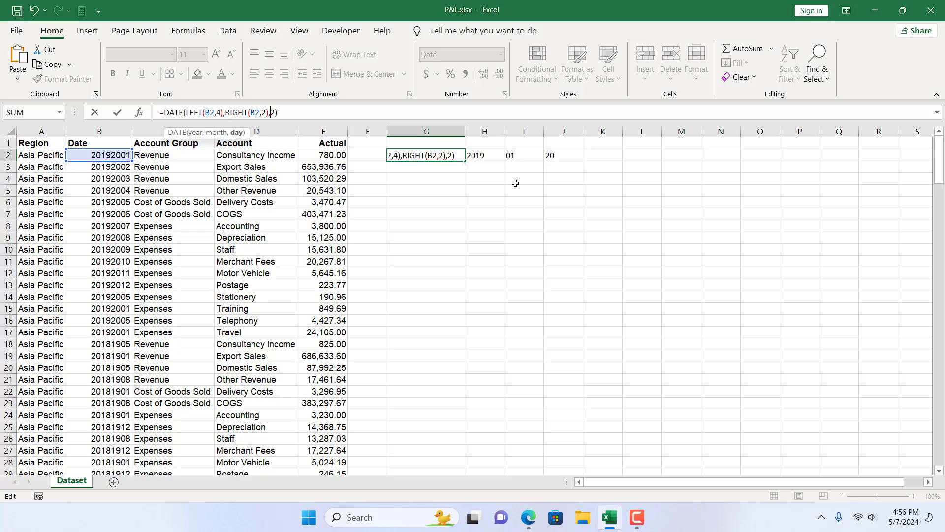
text(MID(B2,5,2))
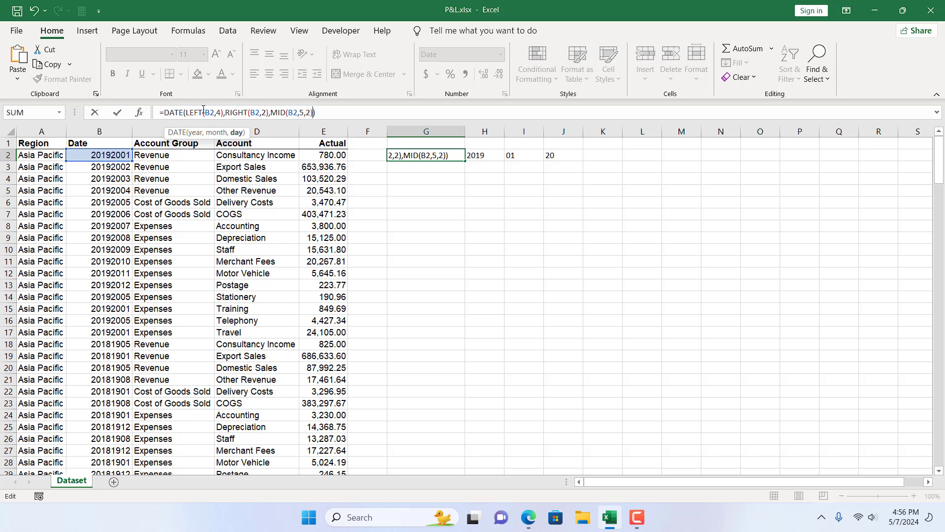
key(Return)
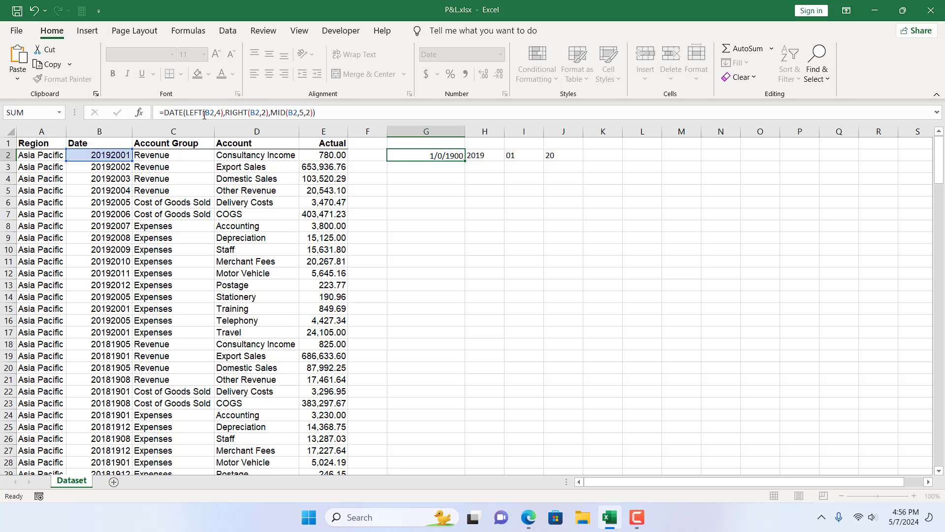
Delete helper columns H–J and fill G2's nested DATE formula down to row 193.
click(452, 155)
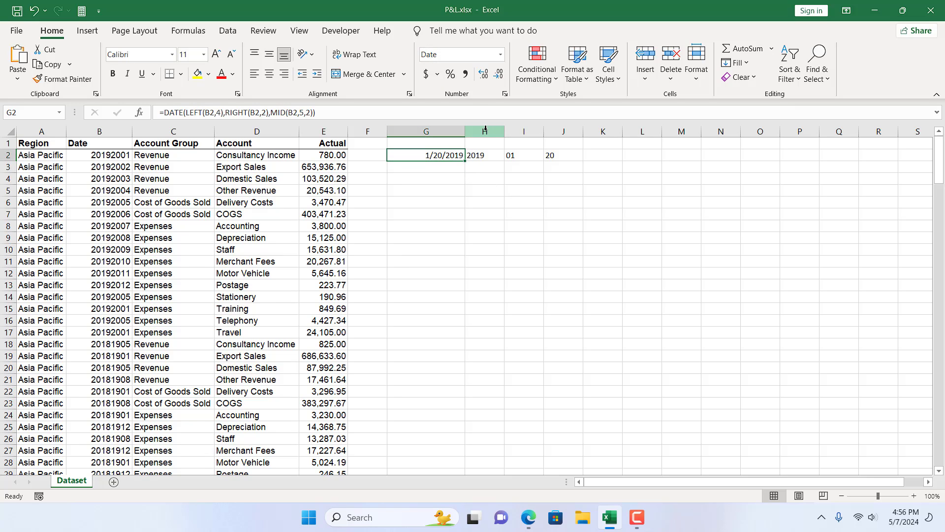
drag(485, 131, 561, 131)
right_click(550, 166)
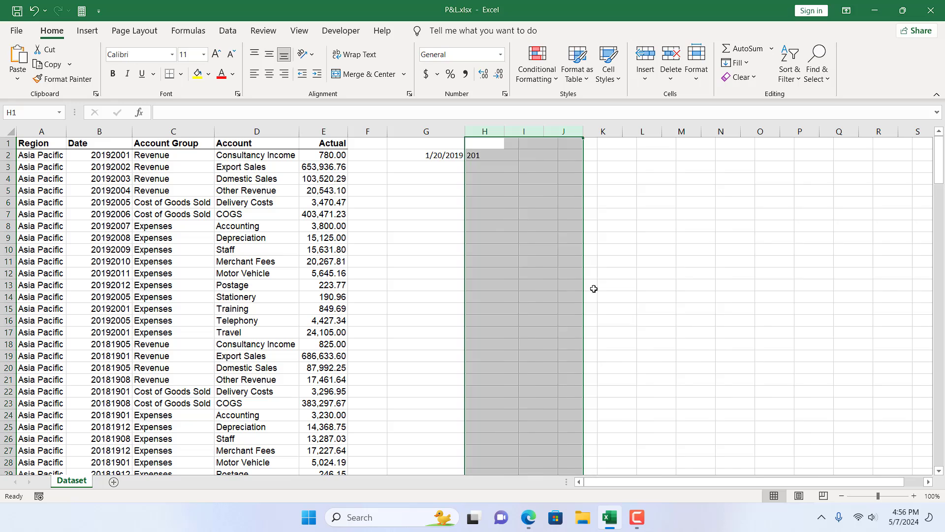
click(445, 157)
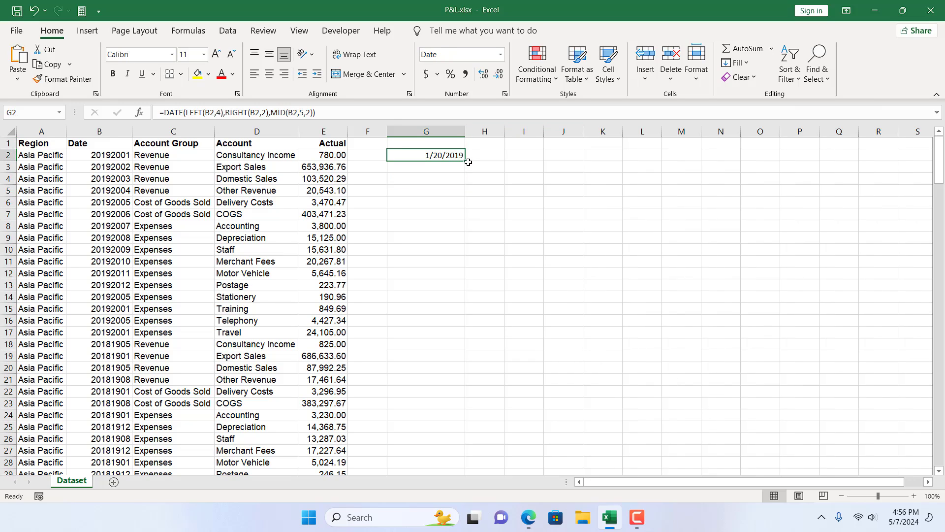
drag(469, 162, 437, 451)
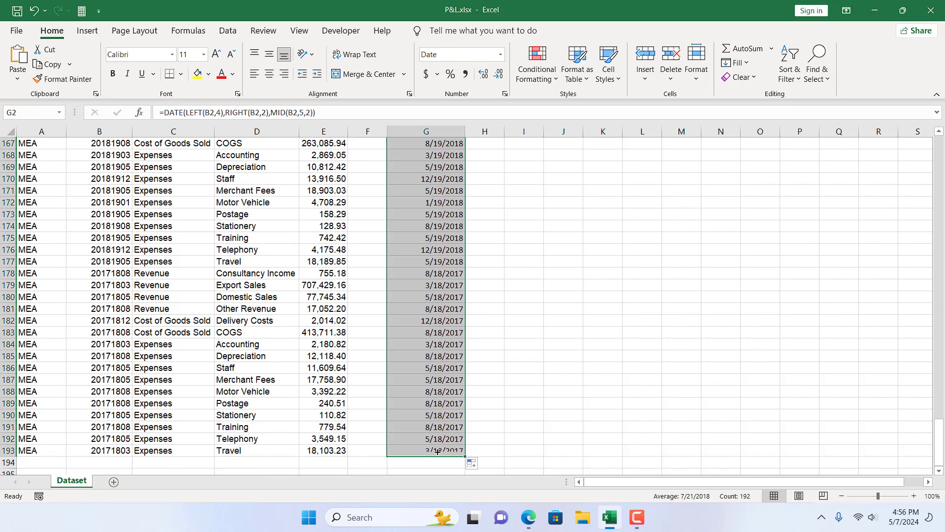
scroll(438, 452, up, 20)
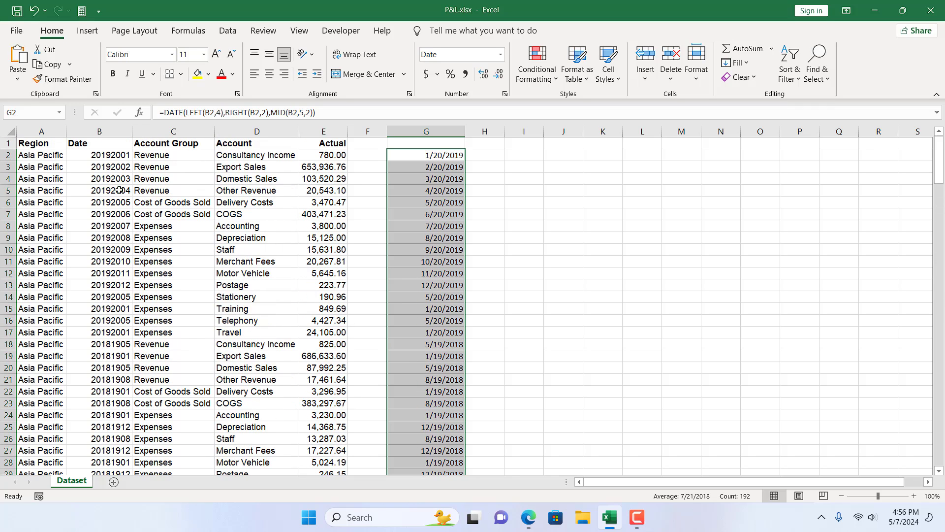
Copy the converted dates from column G and paste them as values into B2:B193.
right_click(412, 155)
click(452, 188)
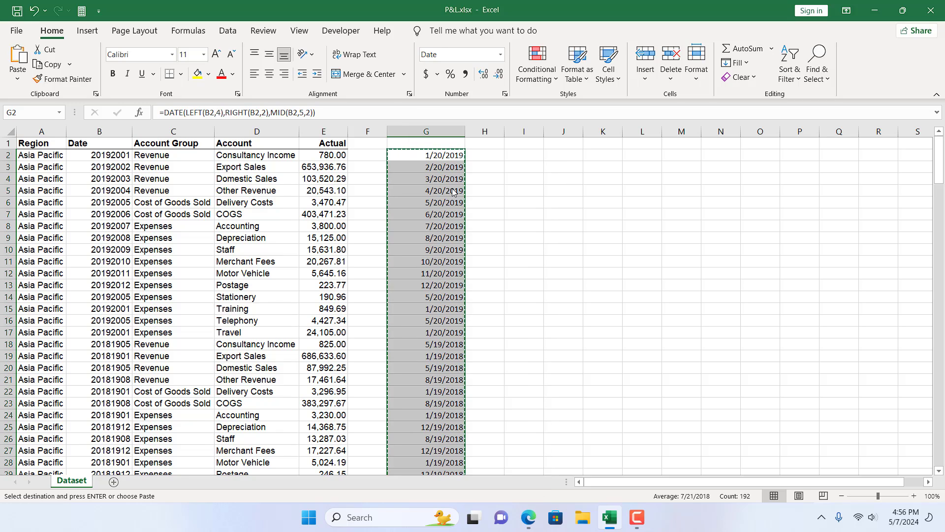
click(119, 156)
drag(120, 156, 126, 527)
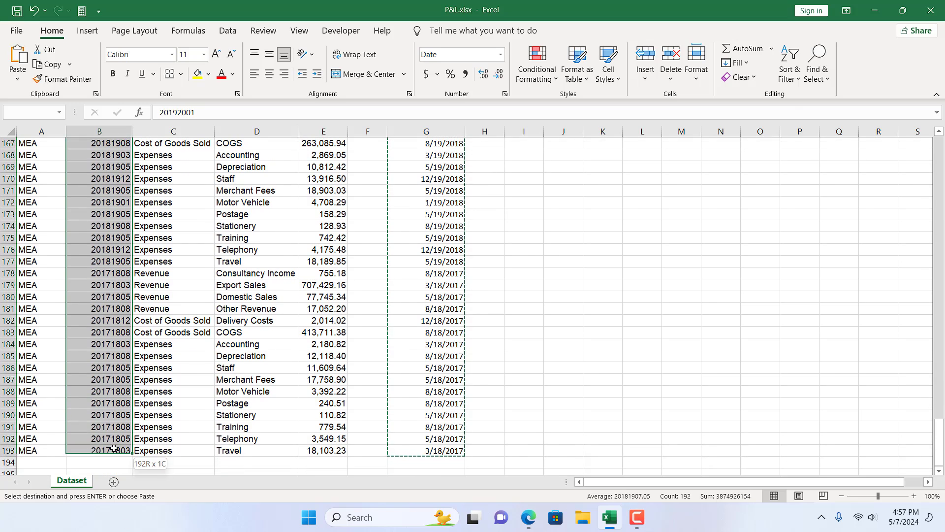
right_click(84, 203)
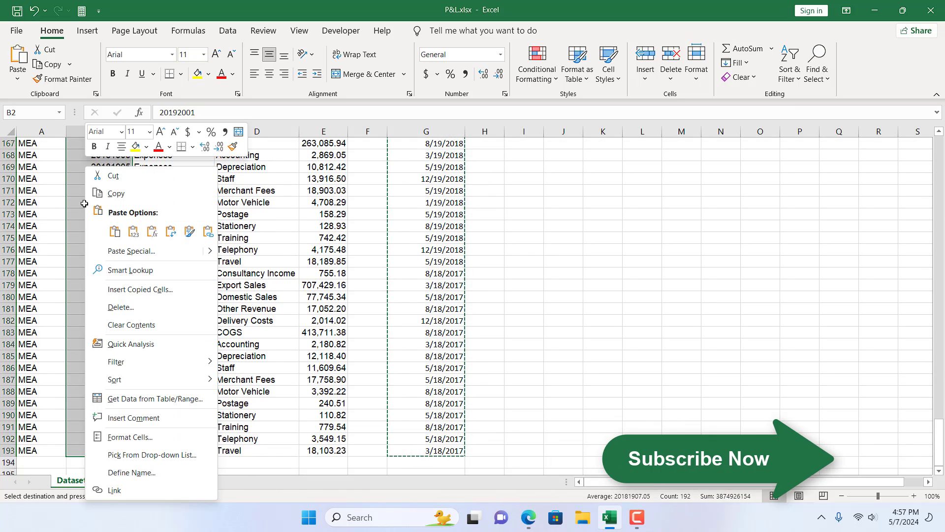
click(133, 235)
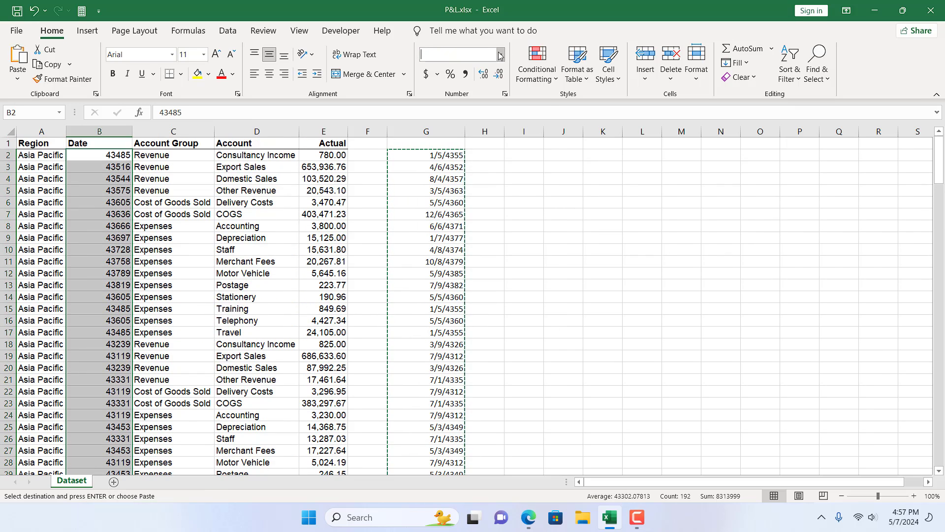
Format the Date column as Short Date and delete the formula column G.
click(500, 55)
click(490, 201)
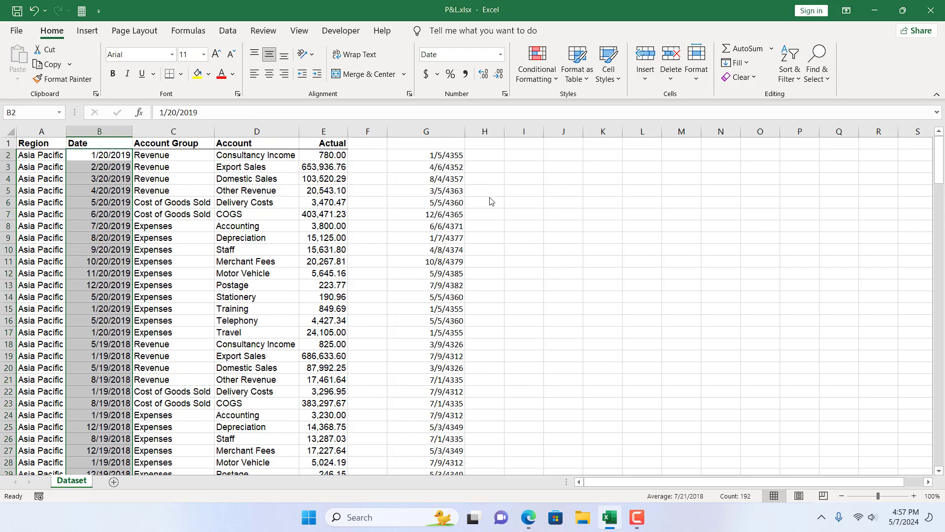
click(463, 154)
click(436, 134)
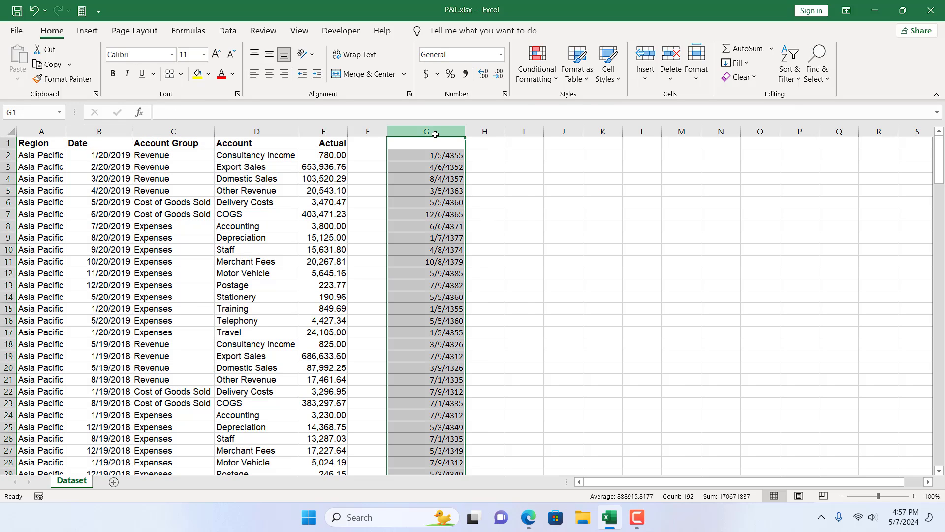
right_click(436, 134)
click(469, 260)
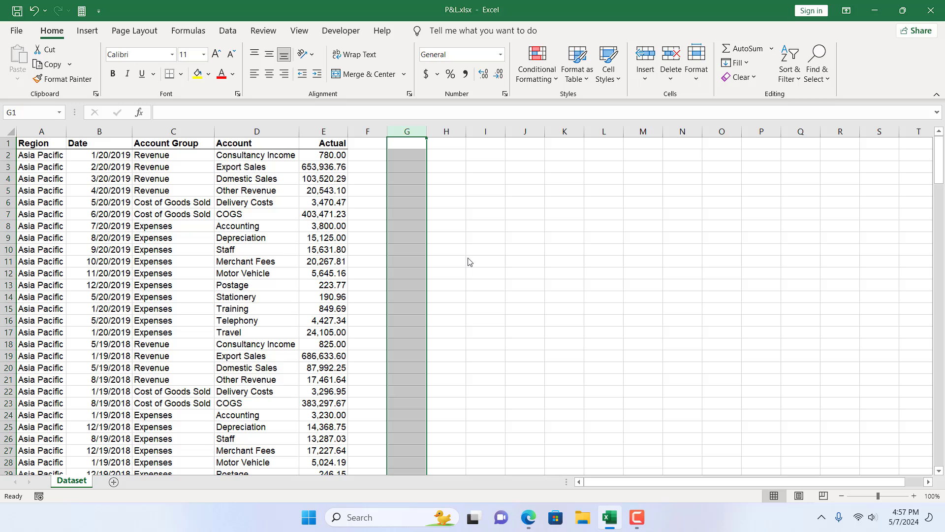